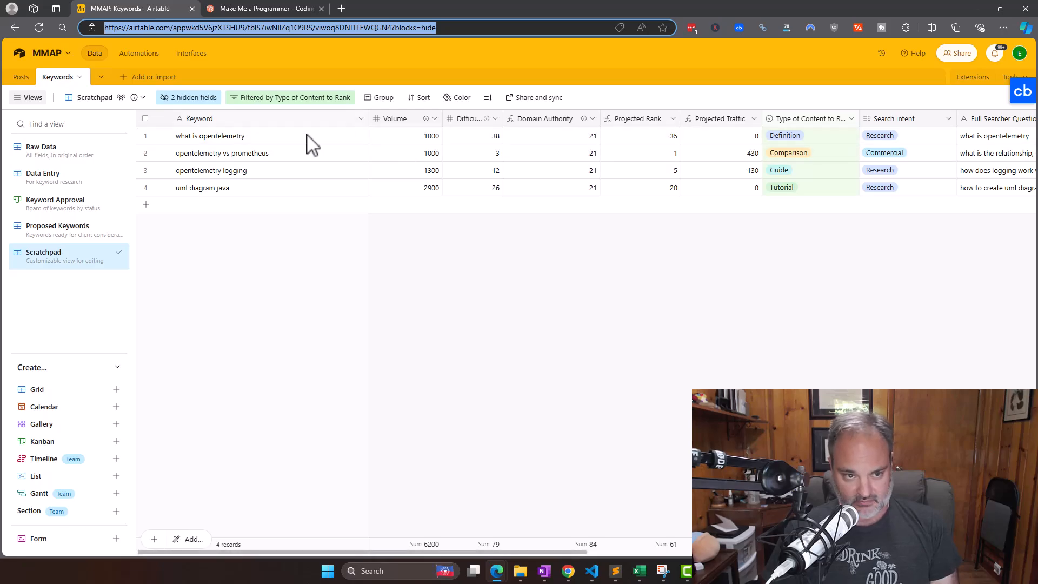
# - Examine the volume, difficulty, domain authority and projected rank of the "what is opentelemetry" keyword
pyautogui.click(287, 158)
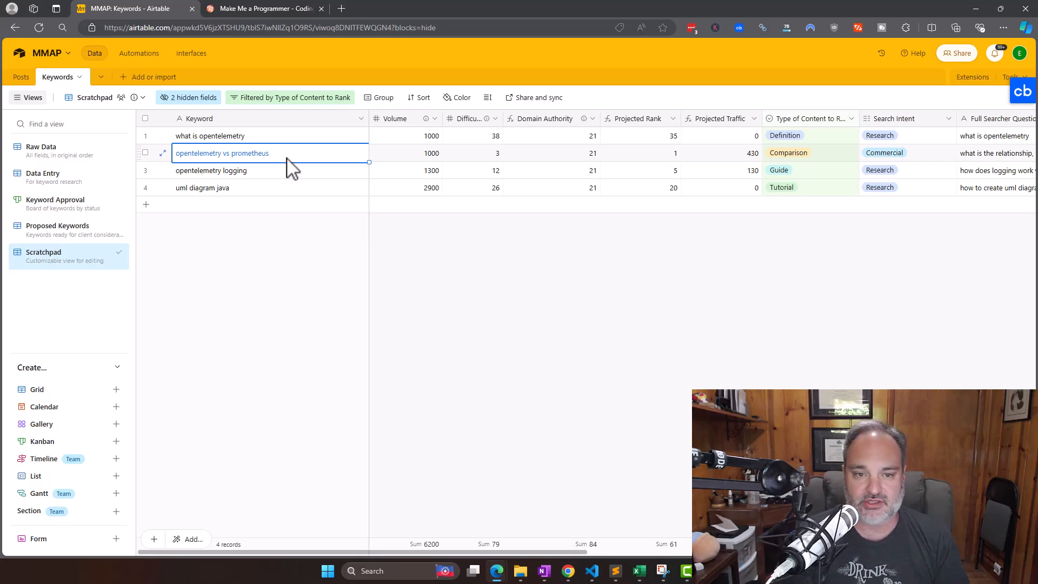
pyautogui.press('Right')
pyautogui.press('Up')
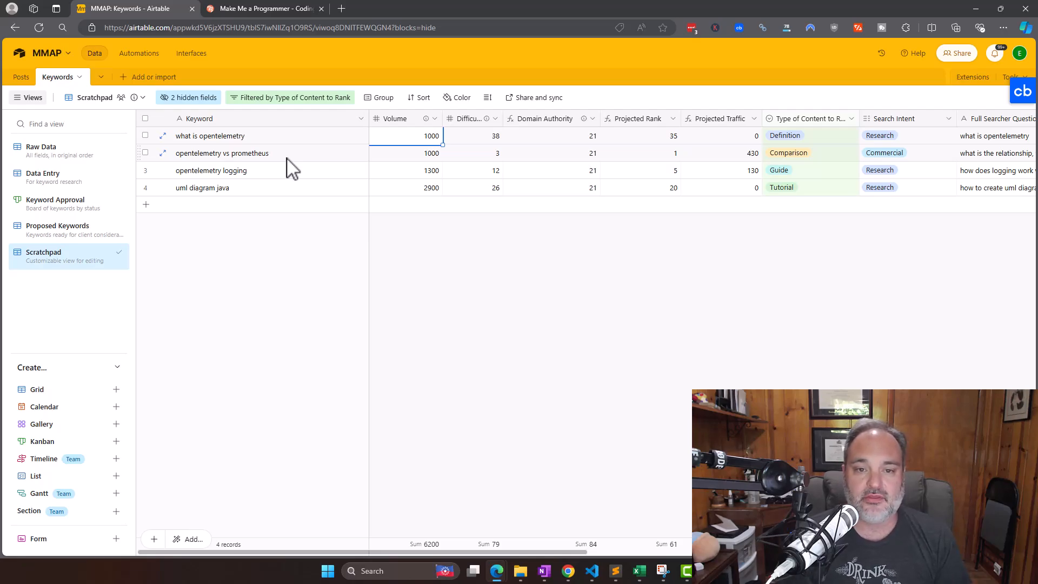
pyautogui.press('Tab')
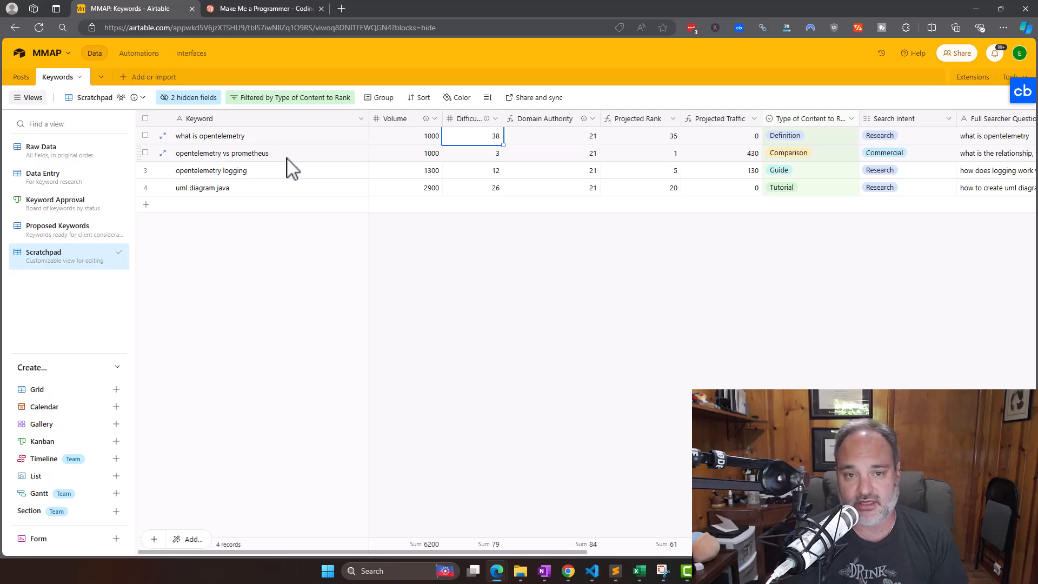
pyautogui.press('Right')
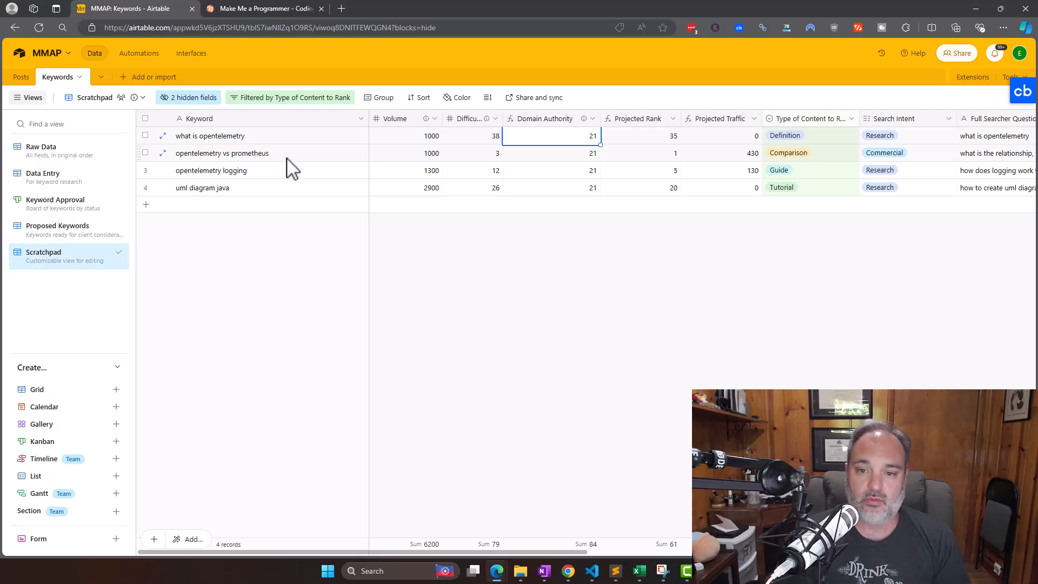
pyautogui.press('Right')
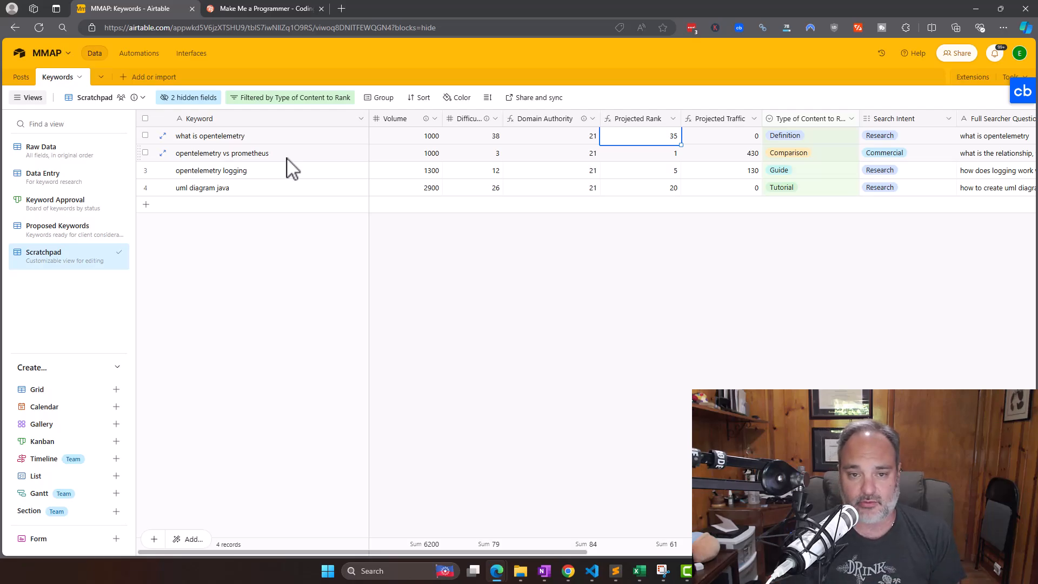
pyautogui.press('Left')
pyautogui.press('Left')
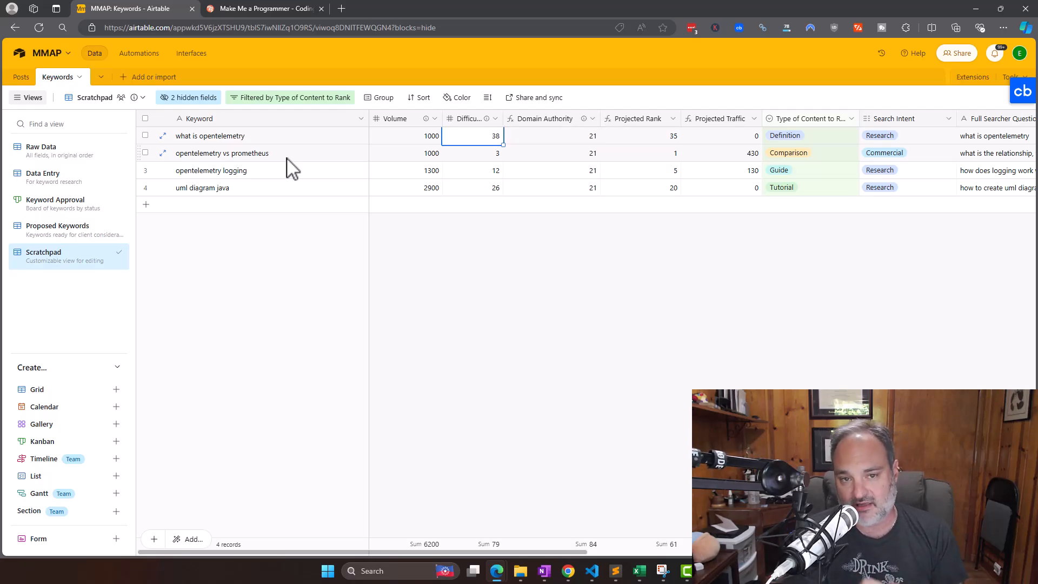
pyautogui.press('Right')
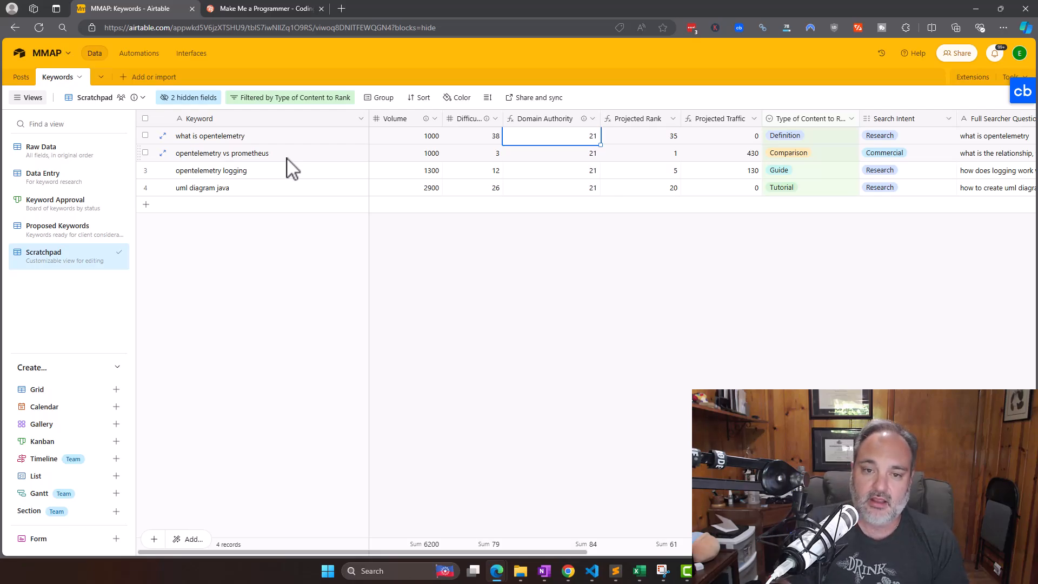
pyautogui.press('Right')
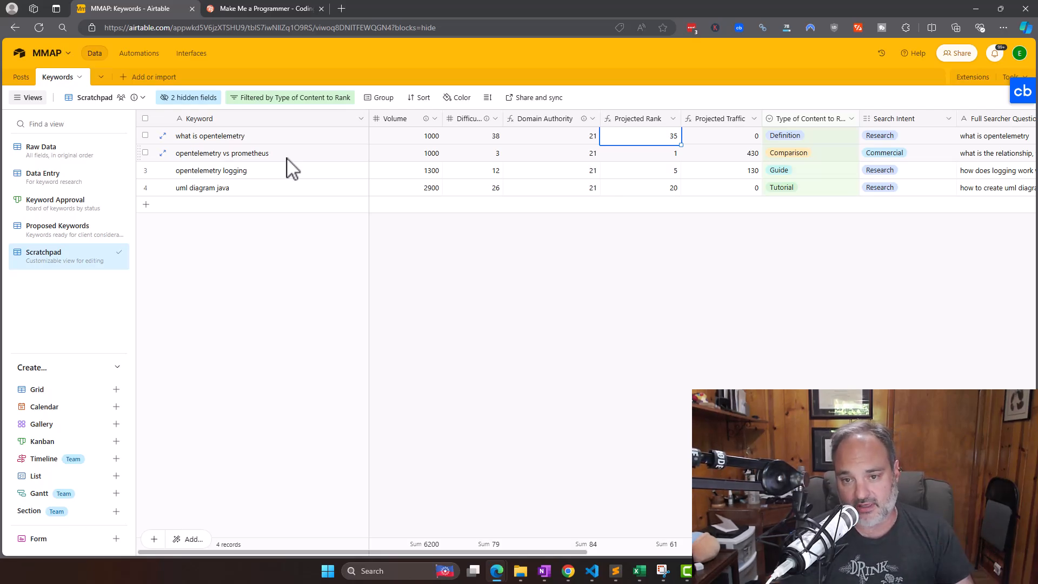
# - Examine the "opentelemetry logging" keyword's difficulty, volume, domain authority, projected rank and projected traffic
pyautogui.press('Down')
pyautogui.press('Down')
pyautogui.press('Left')
pyautogui.press('Left')
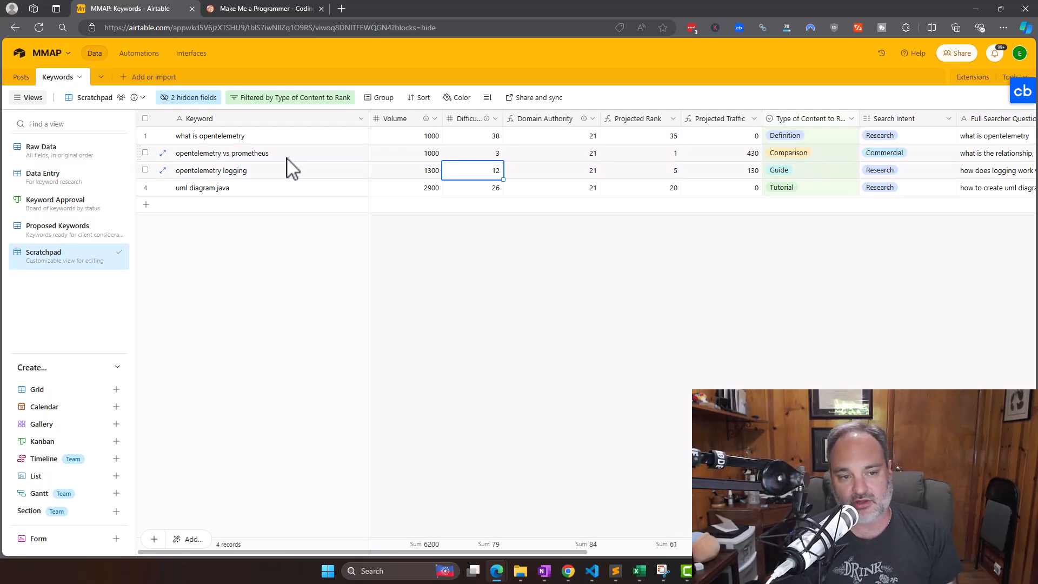
pyautogui.press('Left')
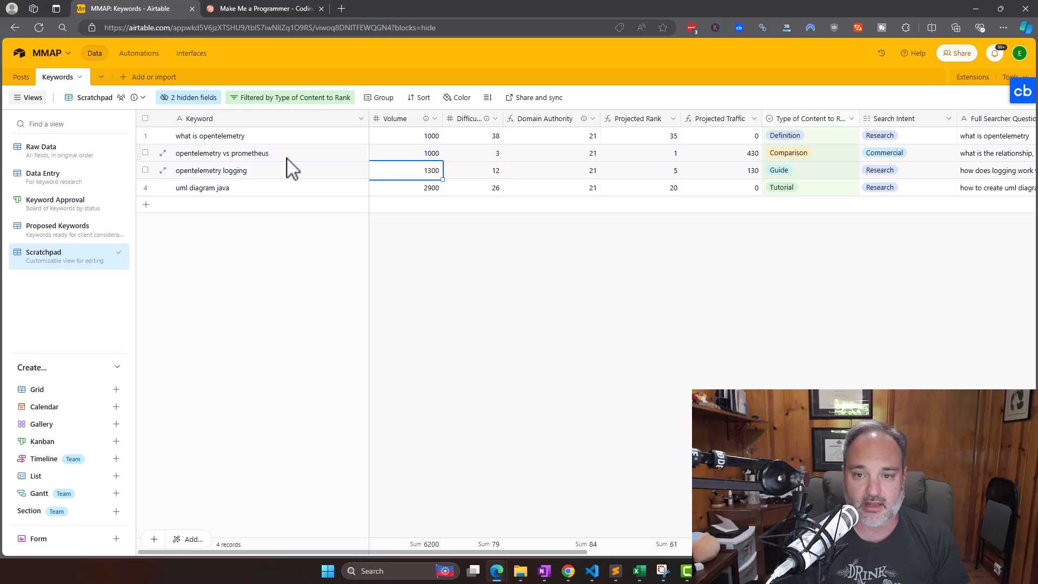
pyautogui.press('Right')
pyautogui.press('Right')
pyautogui.press('Right')
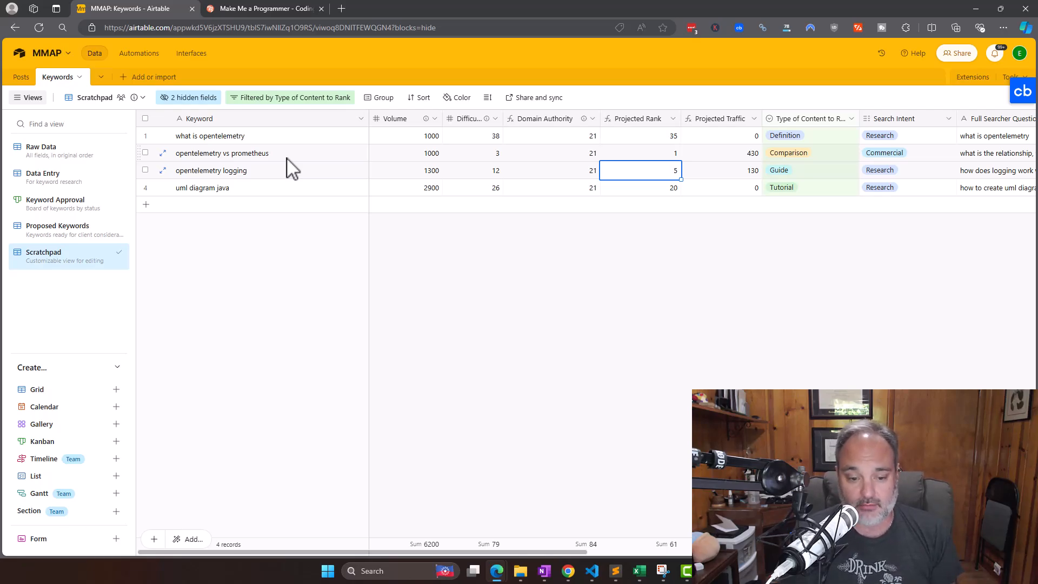
pyautogui.press('Left')
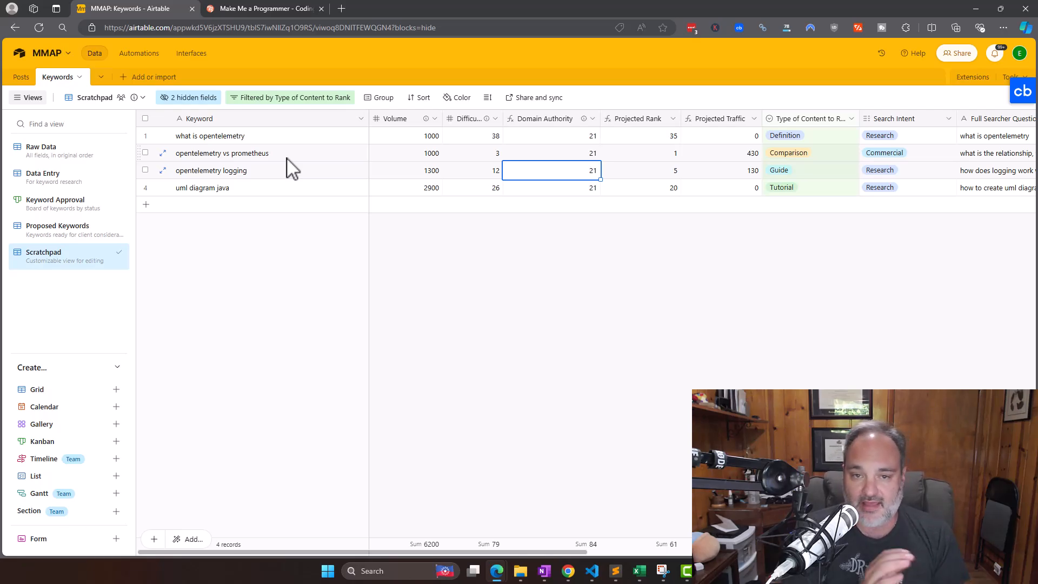
pyautogui.press('Right')
pyautogui.press('Right')
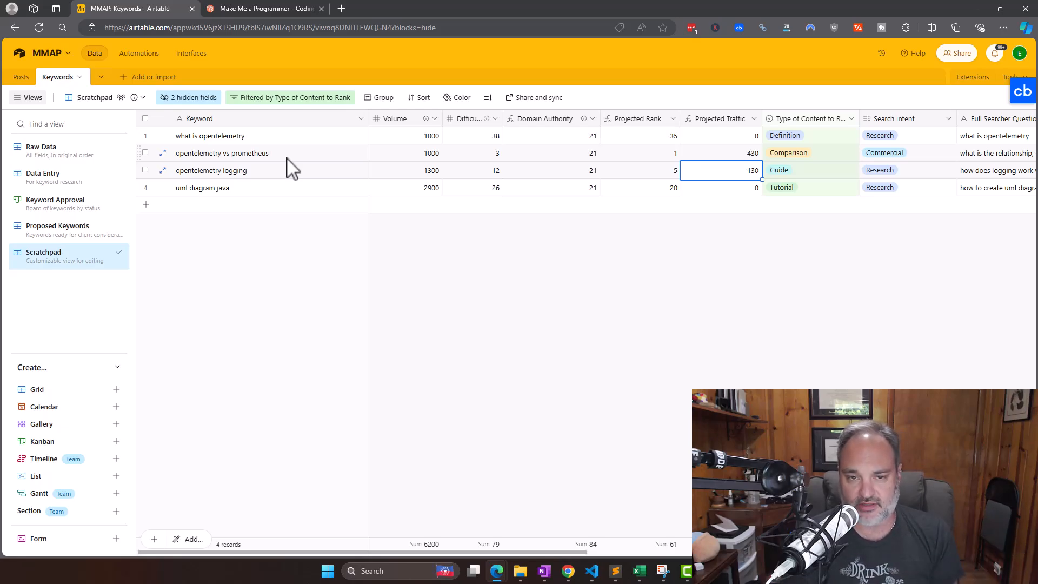
# - Compare the volume, difficulty, domain authority and projected rank of the "opentelemetry vs prometheus" keyword
pyautogui.press('Up')
pyautogui.press('Left')
pyautogui.press('Left')
pyautogui.press('Left')
pyautogui.press('Left')
pyautogui.press('Right')
pyautogui.press('Right')
pyautogui.press('Right')
pyautogui.press('Left')
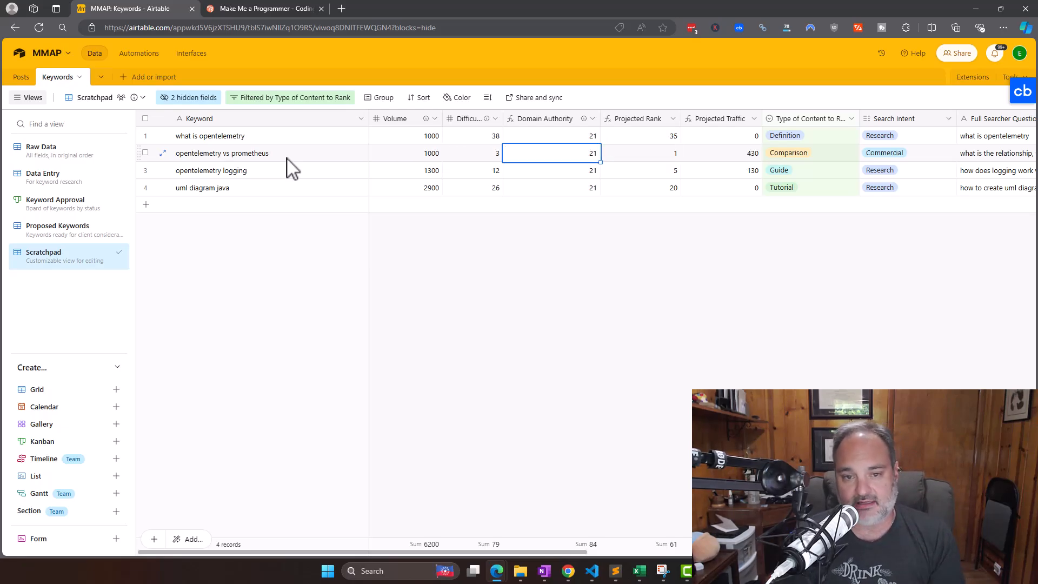
# - Review the "opentelemetry logging" record again from its keyword through to its projected rank and projected traffic
pyautogui.press('Down')
pyautogui.press('Left')
pyautogui.press('Left')
pyautogui.press('Left')
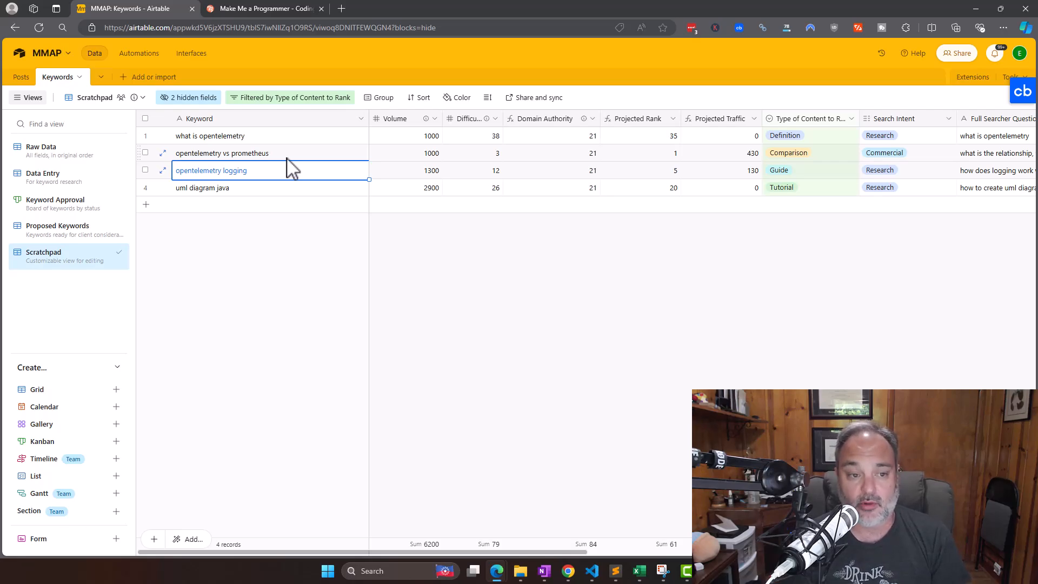
pyautogui.press('Right')
pyautogui.press('Right')
pyautogui.press('Right')
pyautogui.press('Right')
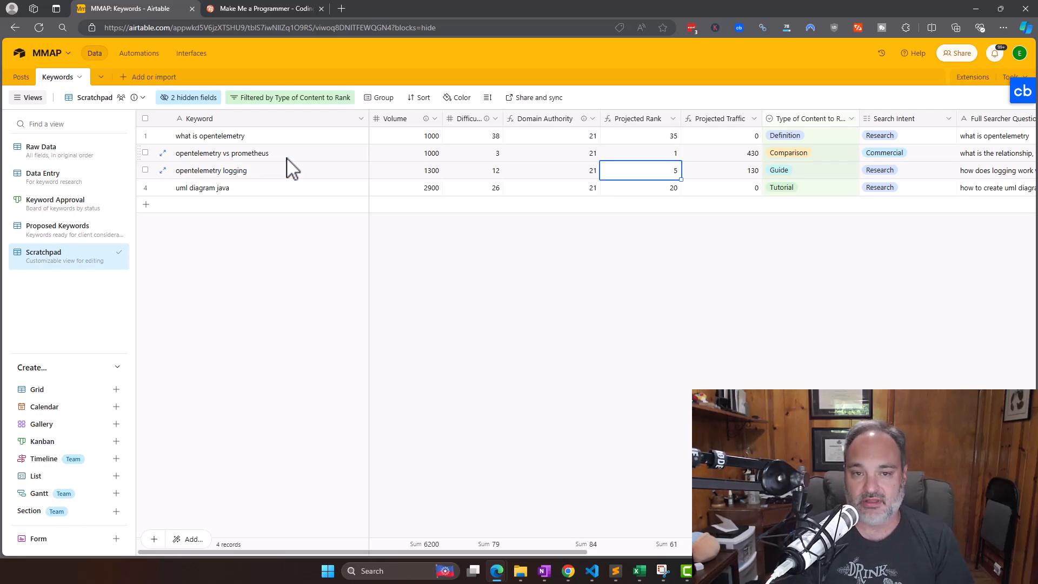
pyautogui.press('Right')
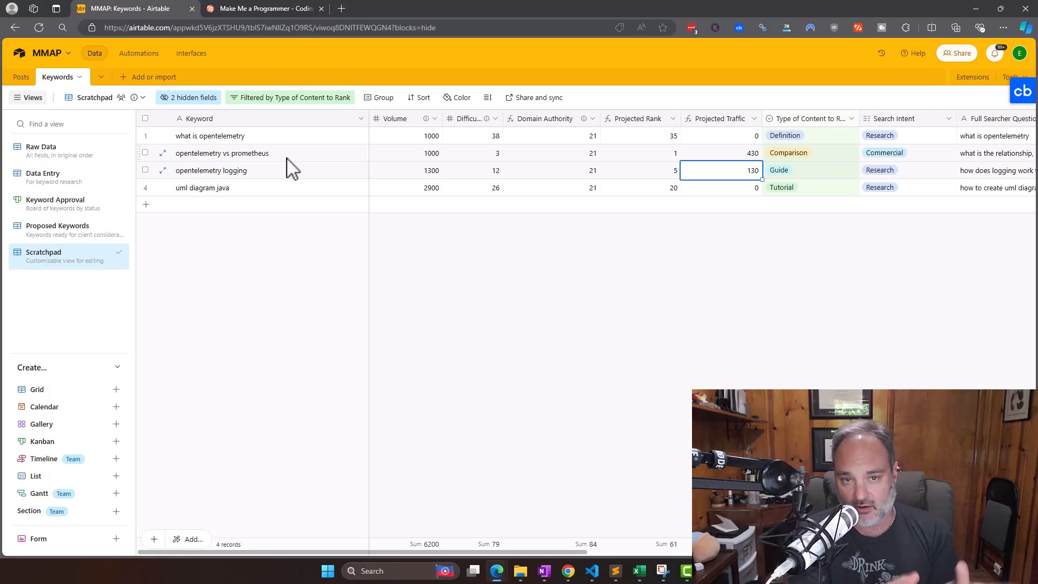
pyautogui.press('Left')
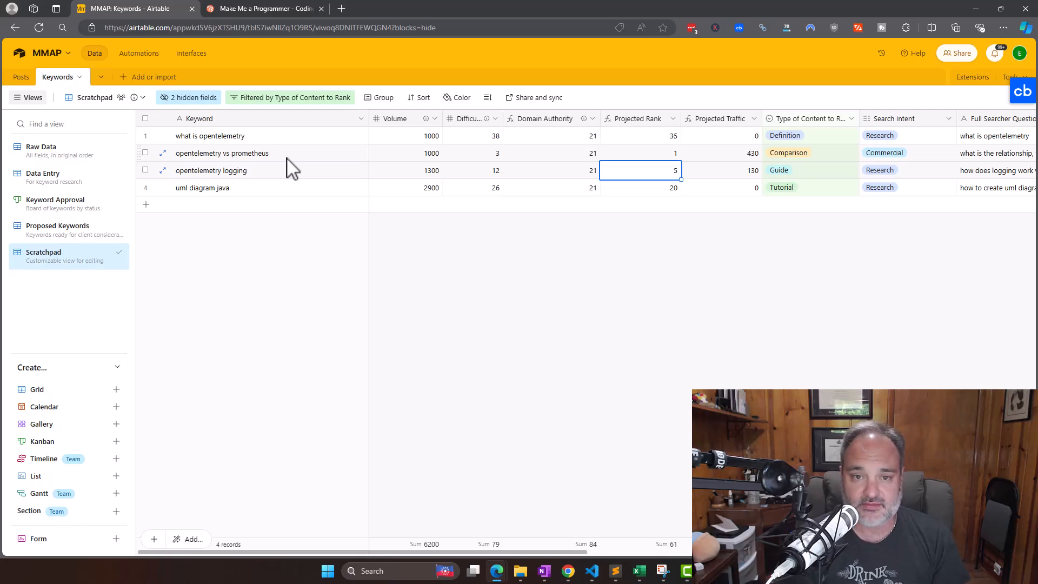
pyautogui.press('Right')
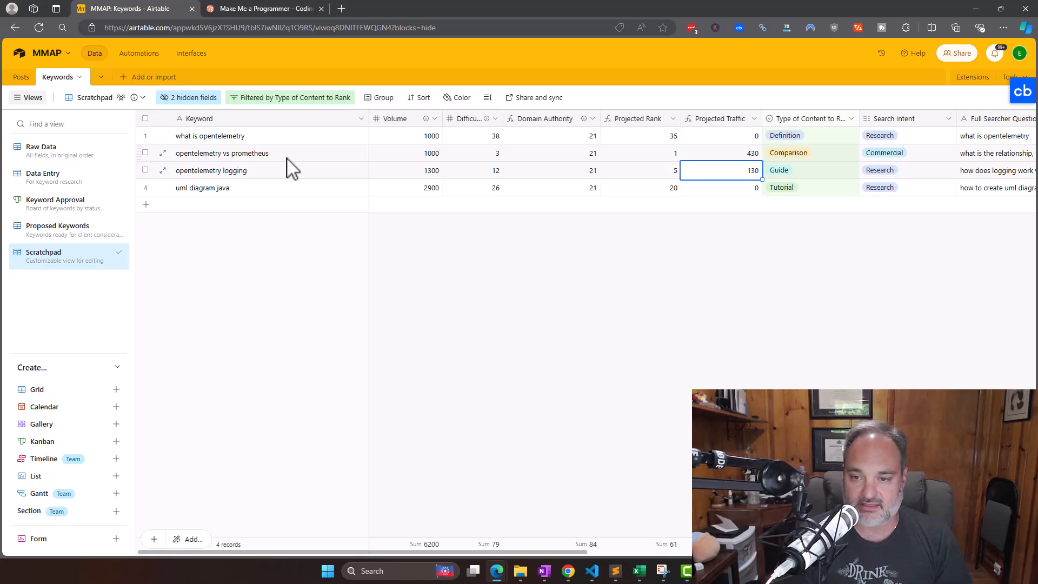
# - Examine the segmentation and searcher question for "opentelemetry logging", and compare the search intent across all keywords
pyautogui.press('Right')
pyautogui.press('Right')
pyautogui.press('Right')
pyautogui.press('Right')
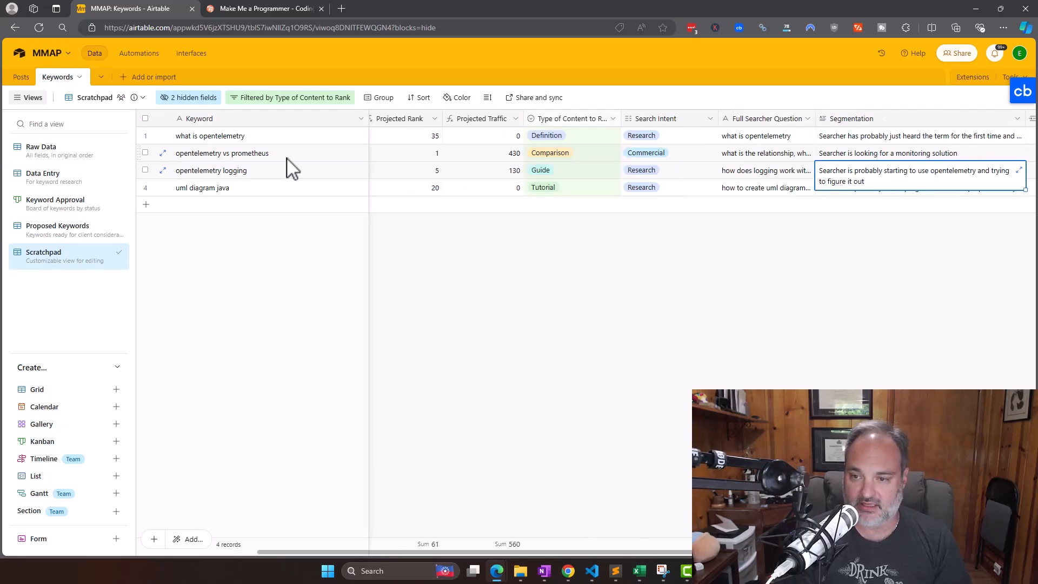
pyautogui.press('Left')
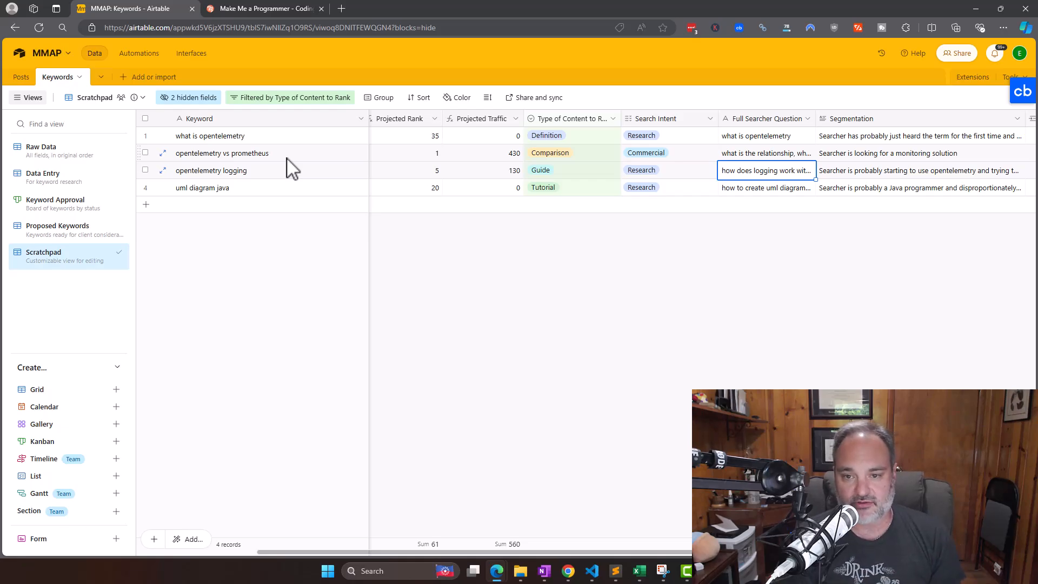
pyautogui.press('Left')
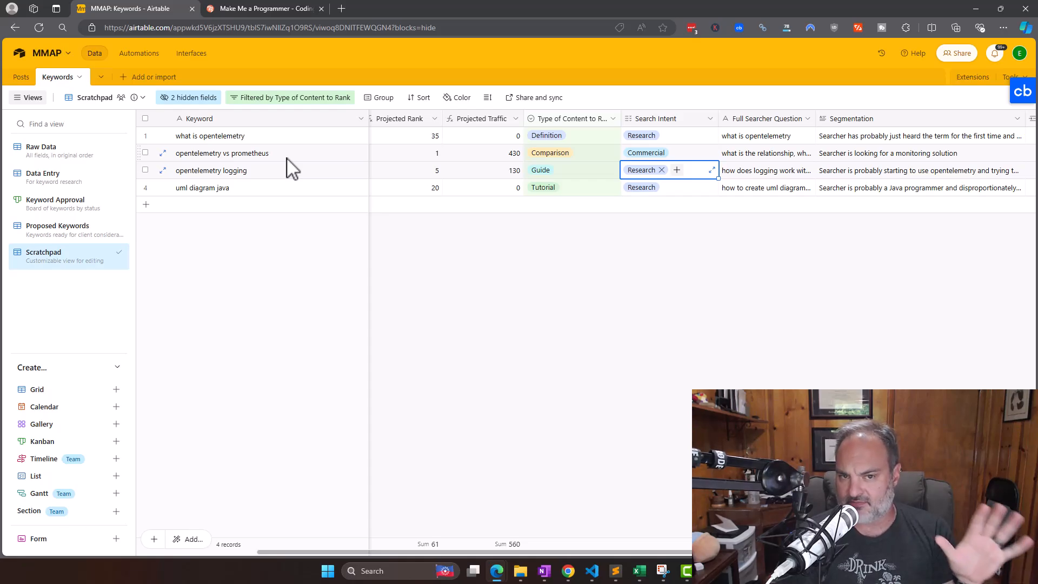
pyautogui.press('Up')
pyautogui.press('Up')
pyautogui.press('Down')
pyautogui.press('Down')
pyautogui.press('Down')
pyautogui.press('Up')
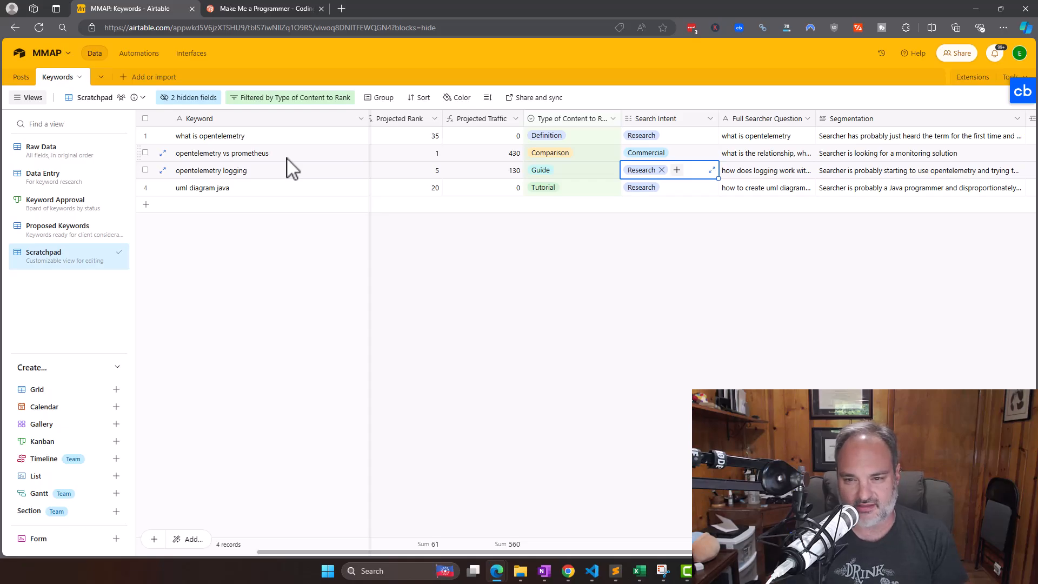
# - Widen the Full Searcher Question column to nearly double its width so the full question texts can be read
pyautogui.press('Right')
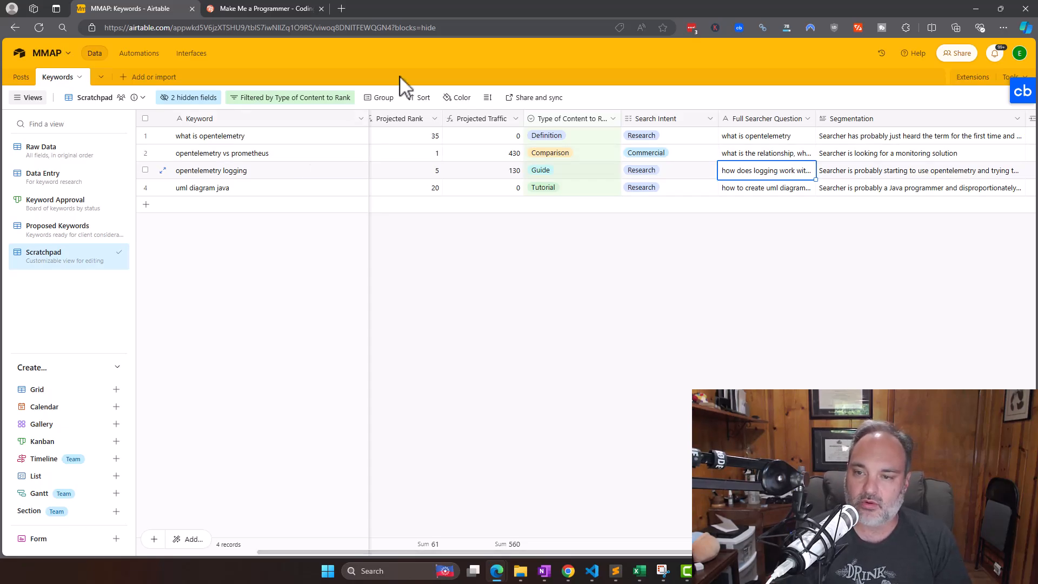
pyautogui.moveTo(822, 126); pyautogui.dragTo(900, 136)
pyautogui.click(859, 158)
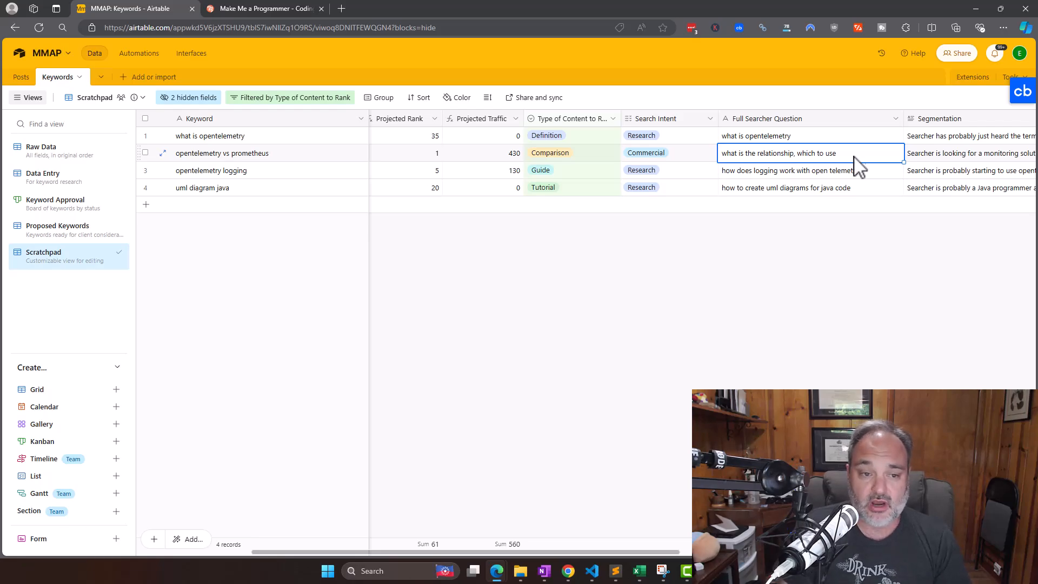
# - Go through the whole "opentelemetry logging" record, from volume to the searcher question, search intent and type of content to rank
pyautogui.click(311, 176)
pyautogui.press('Right')
pyautogui.press('Right')
pyautogui.press('Right')
pyautogui.press('Right')
pyautogui.press('Right')
pyautogui.press('Right')
pyautogui.press('Right')
pyautogui.press('Right')
pyautogui.press('Right')
pyautogui.press('Right')
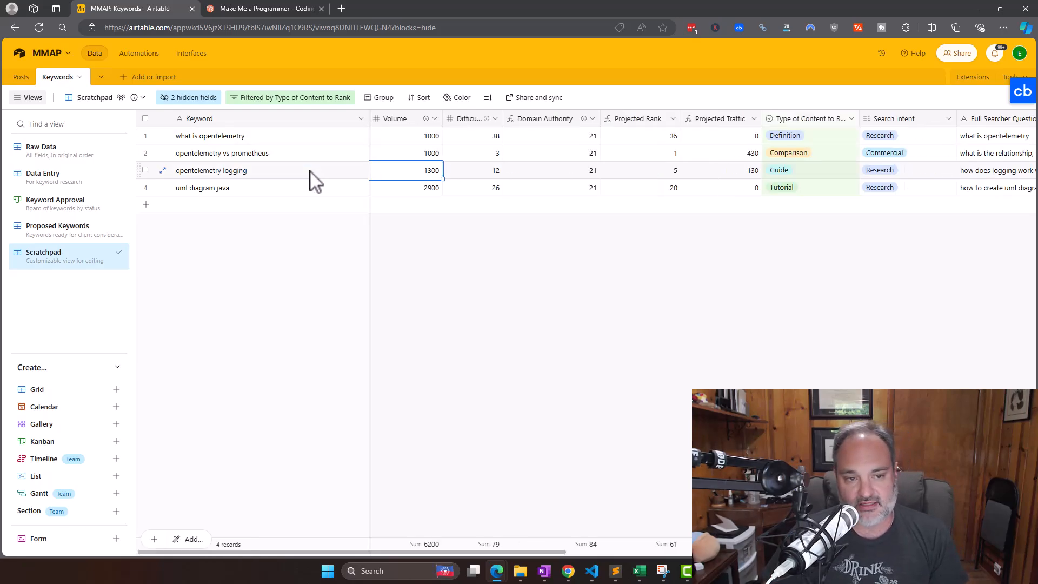
pyautogui.press('Left')
pyautogui.press('Left')
pyautogui.press('Left')
pyautogui.press('Right')
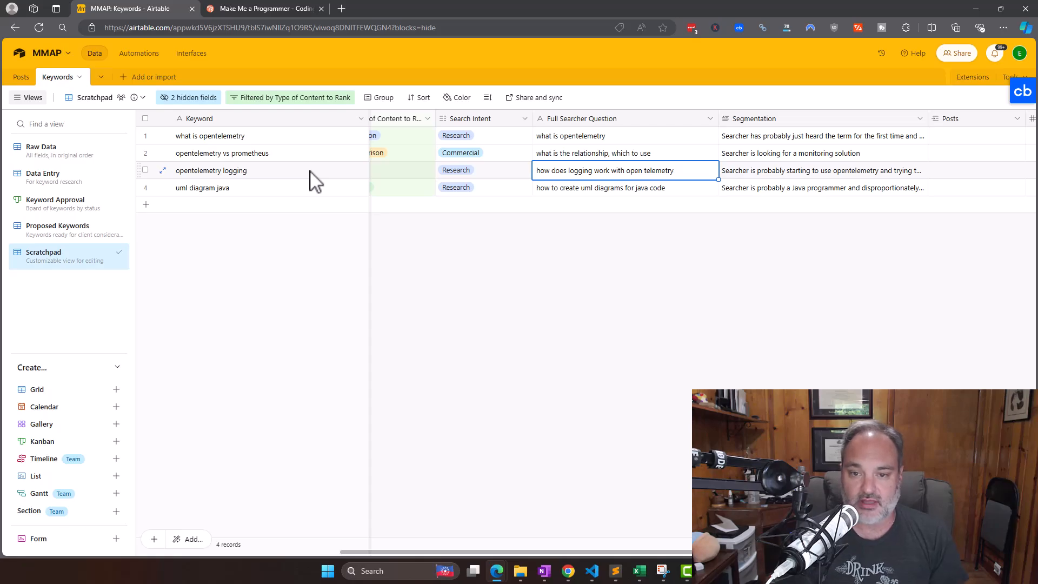
pyautogui.press('Left')
pyautogui.press('Left')
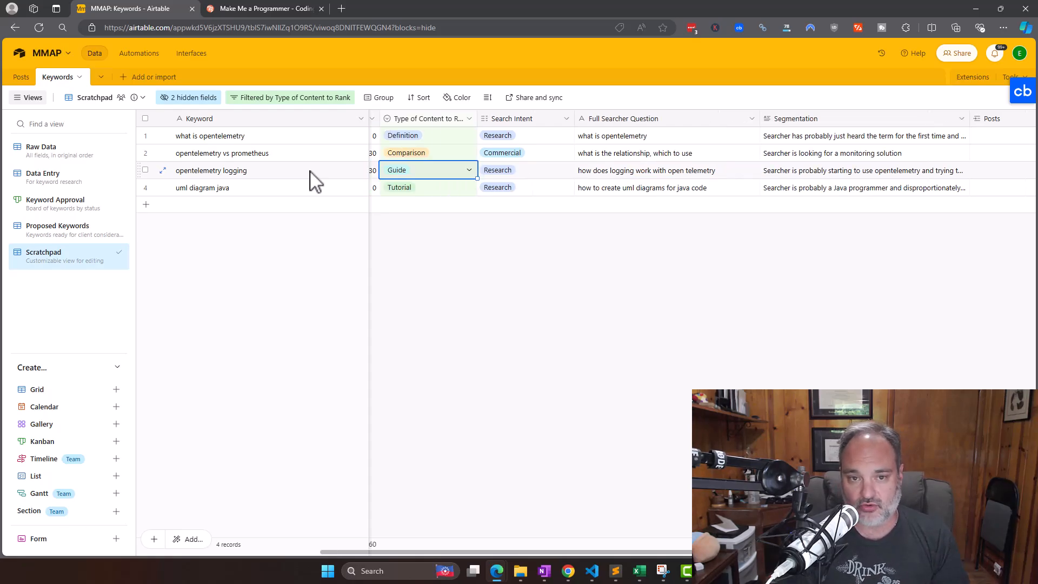
# - Examine the content type, search intent, searcher question and segmentation of the "opentelemetry vs prometheus" keyword
pyautogui.press('Up')
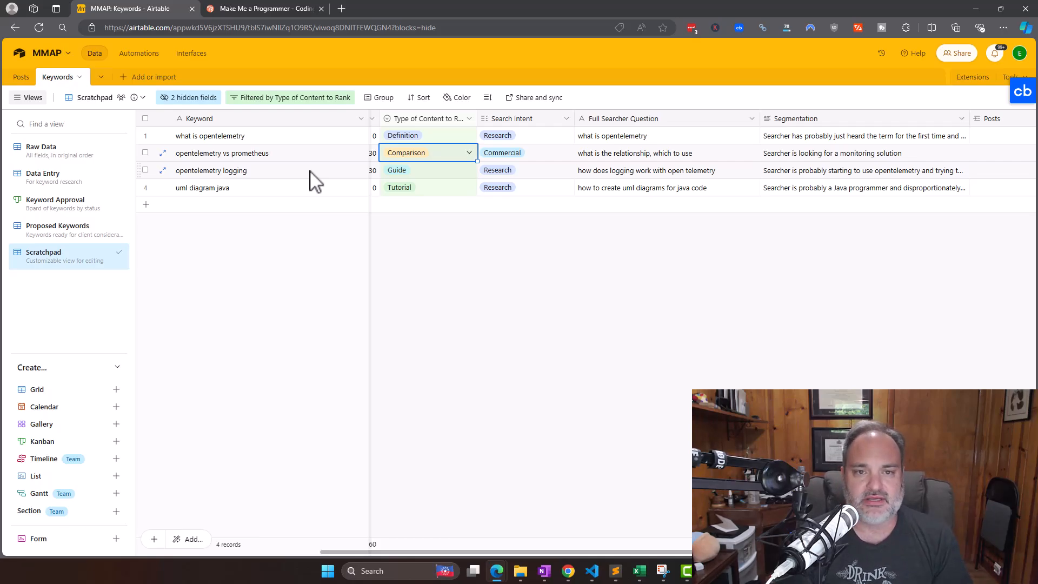
pyautogui.press('Right')
pyautogui.press('Right')
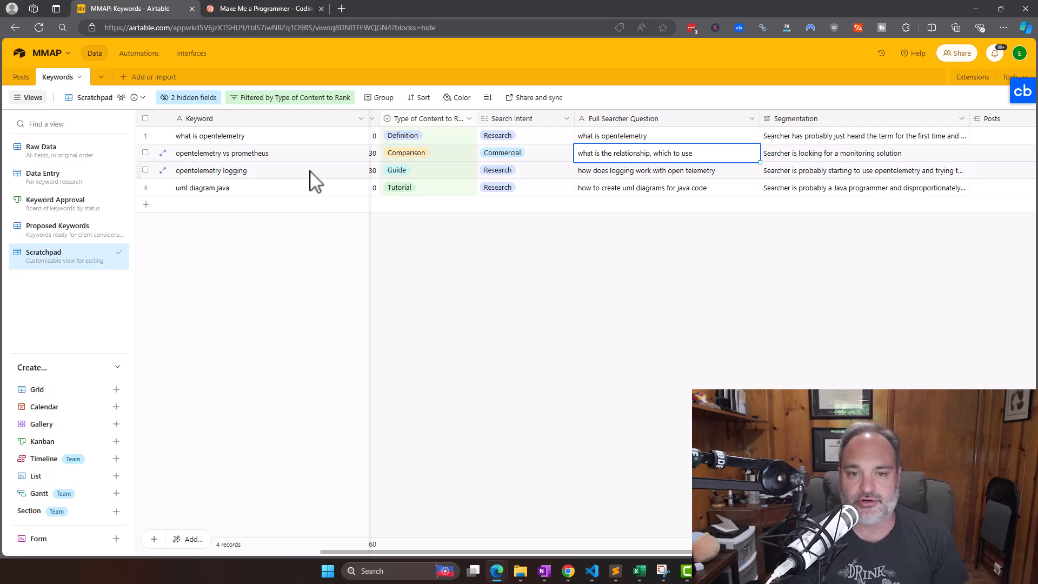
pyautogui.press('Left')
pyautogui.press('Left')
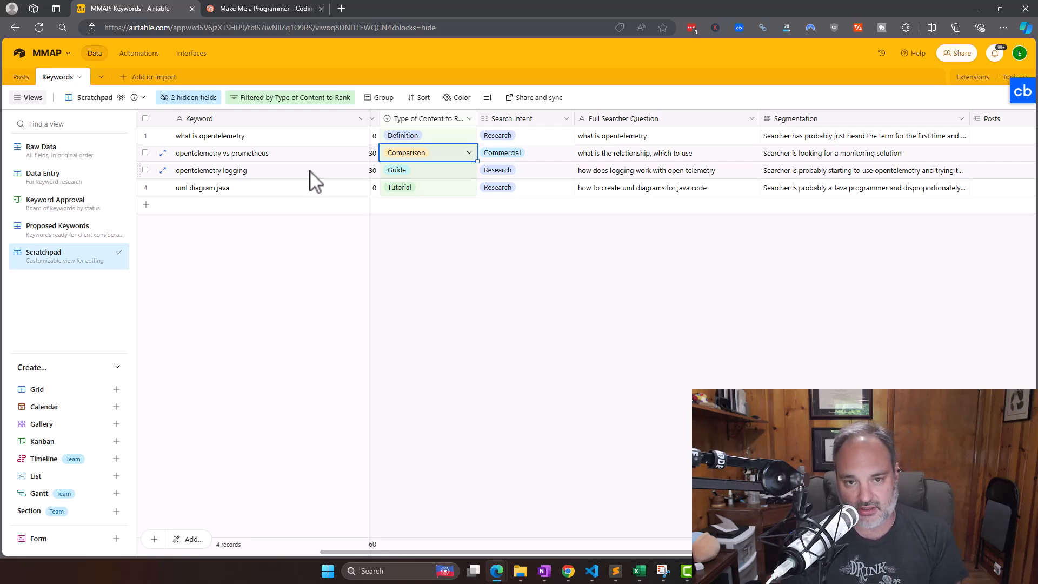
pyautogui.press('Right')
pyautogui.press('Right')
pyautogui.press('Right')
pyautogui.press('Right')
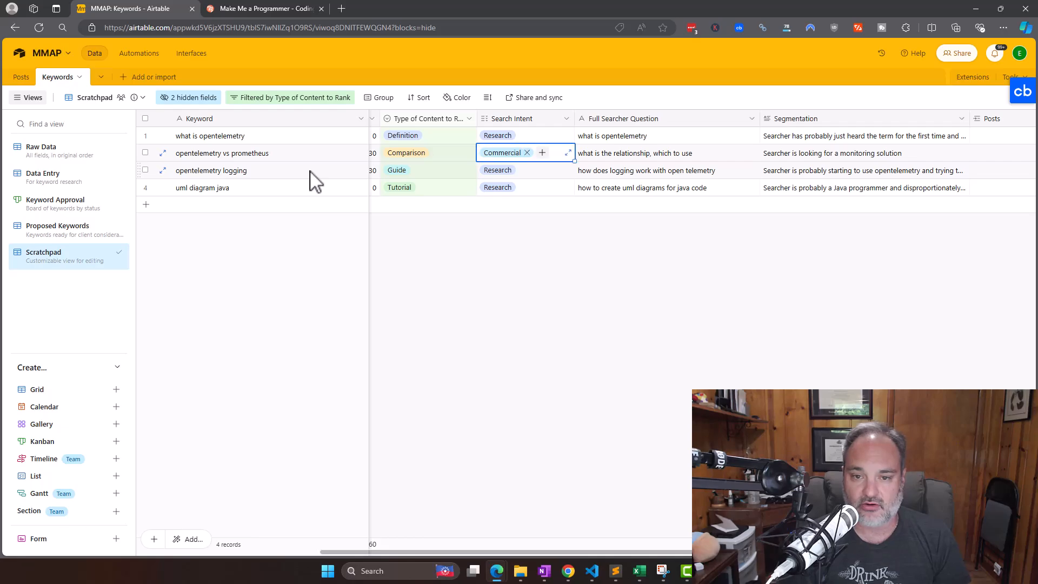
pyautogui.press('Left')
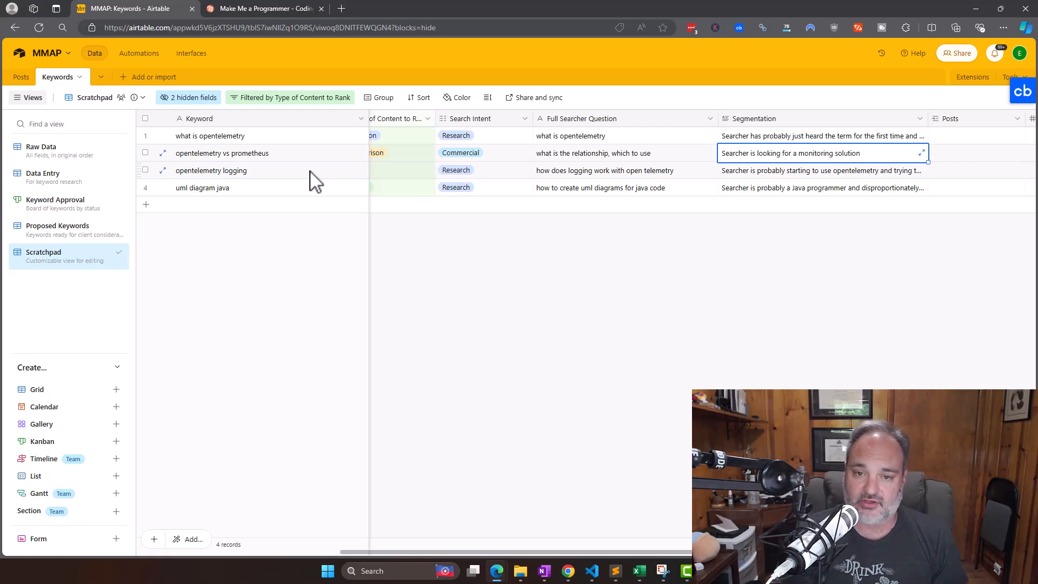
# - Compare the full searcher questions of the "opentelemetry logging" and "what is opentelemetry" keywords
pyautogui.press('Down')
pyautogui.press('Left')
pyautogui.press('Left')
pyautogui.press('Right')
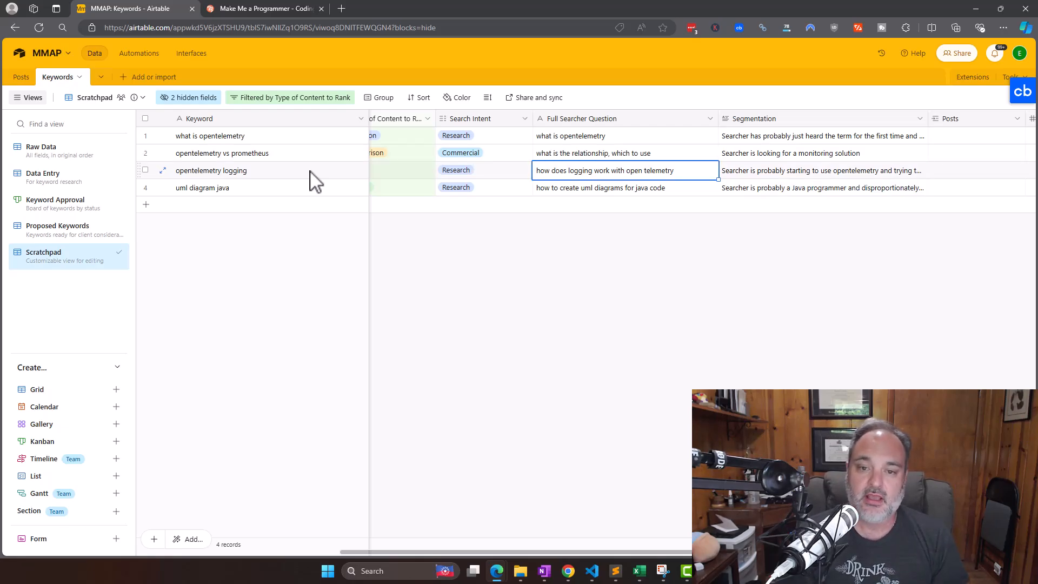
pyautogui.press('Up')
pyautogui.press('Up')
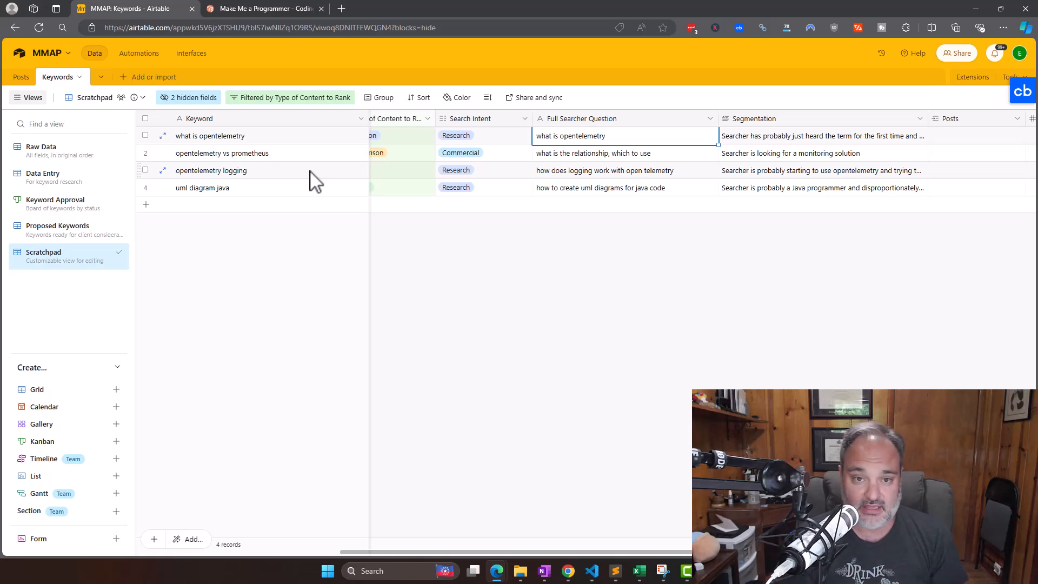
# - Examine the search intent, full searcher question and segmentation of the "uml diagram java" keyword
pyautogui.press('Down')
pyautogui.press('Down')
pyautogui.press('Left')
pyautogui.press('Down')
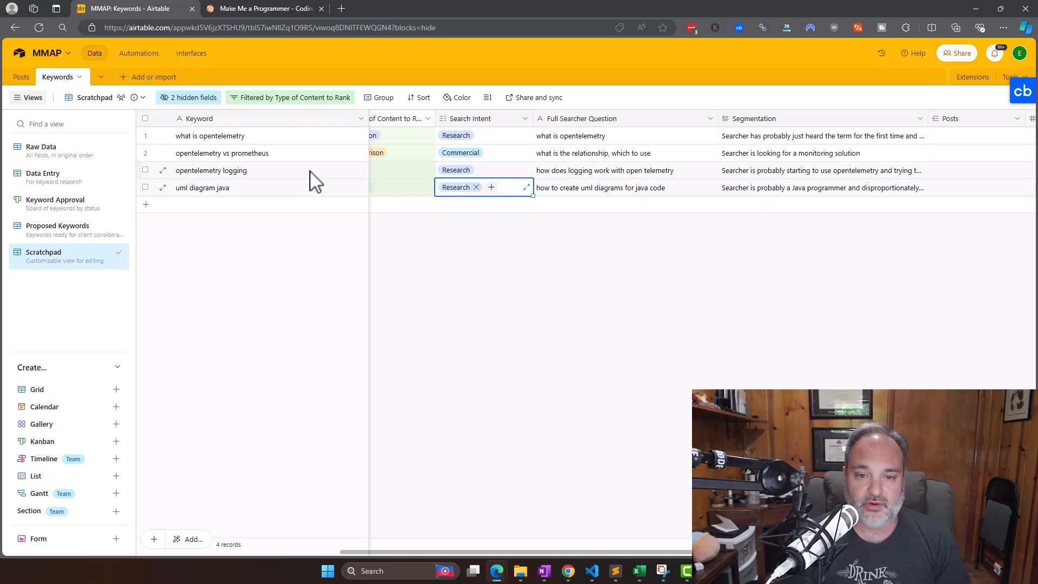
pyautogui.press('Right')
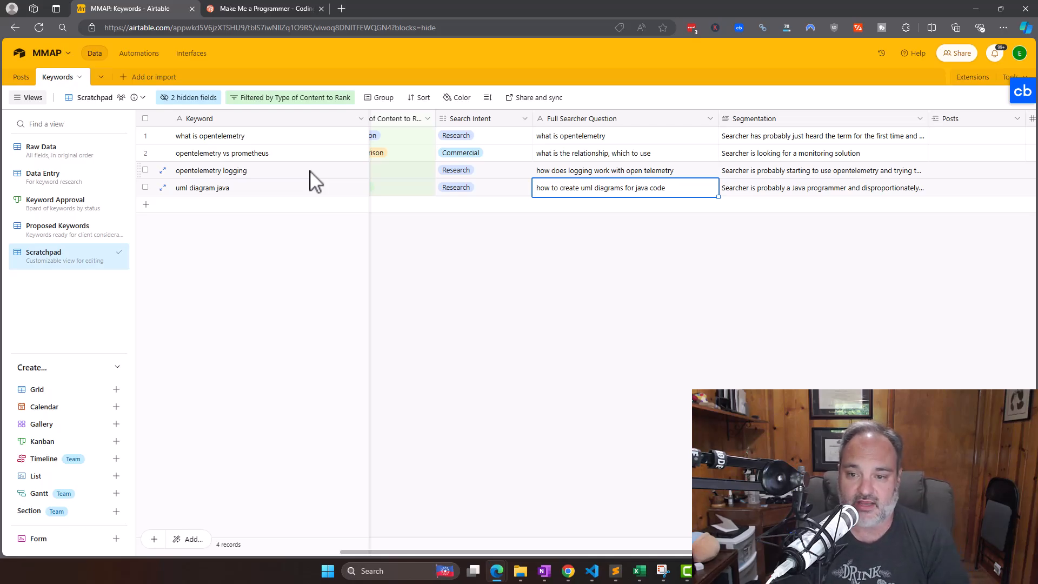
pyautogui.press('Right')
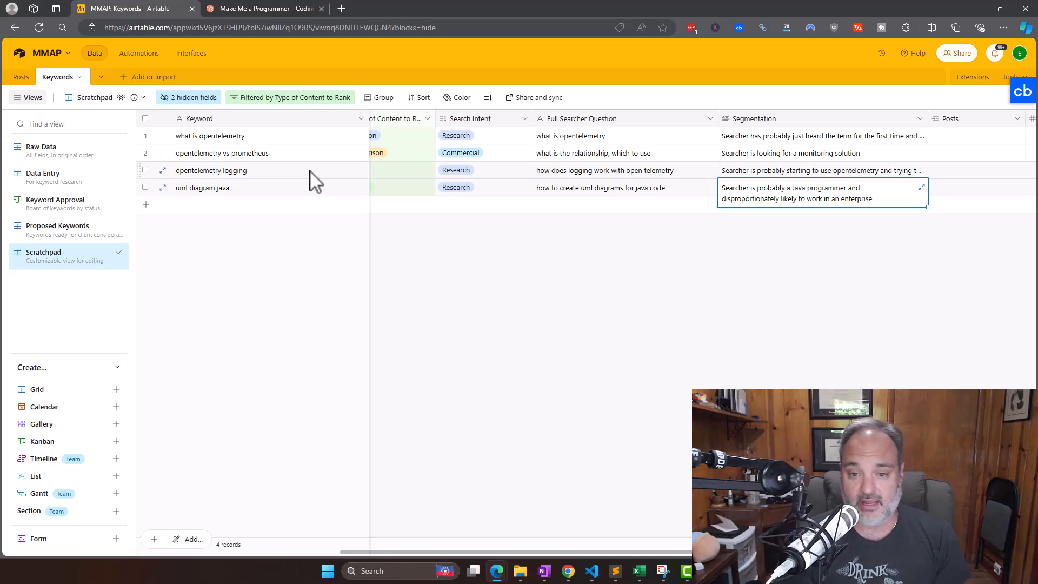
pyautogui.press('Left')
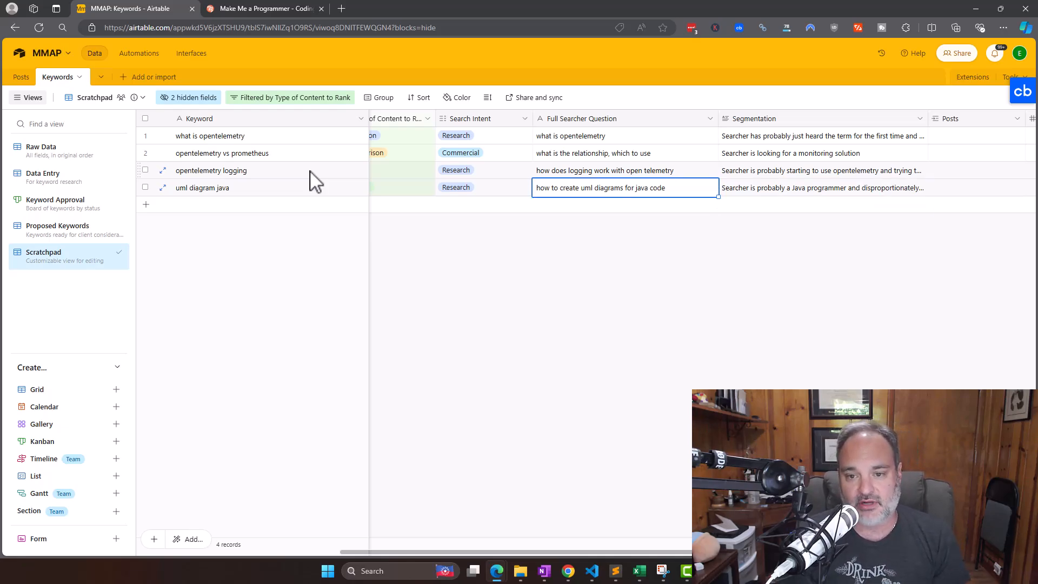
pyautogui.press('Right')
pyautogui.press('Left')
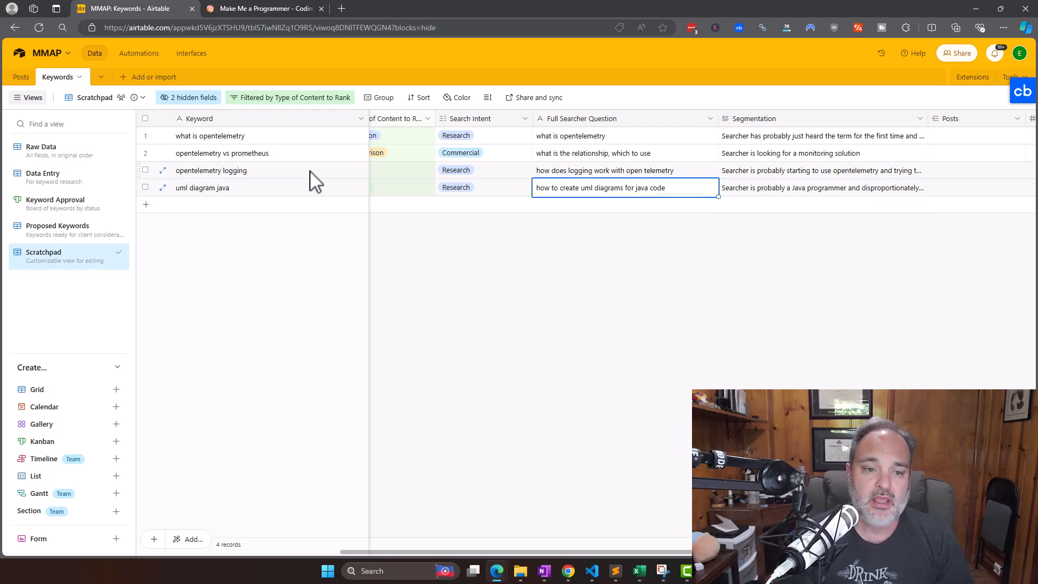
# - Go through the metrics of the "uml diagram java" record, from volume and difficulty to projected rank and projected traffic
pyautogui.click(322, 189)
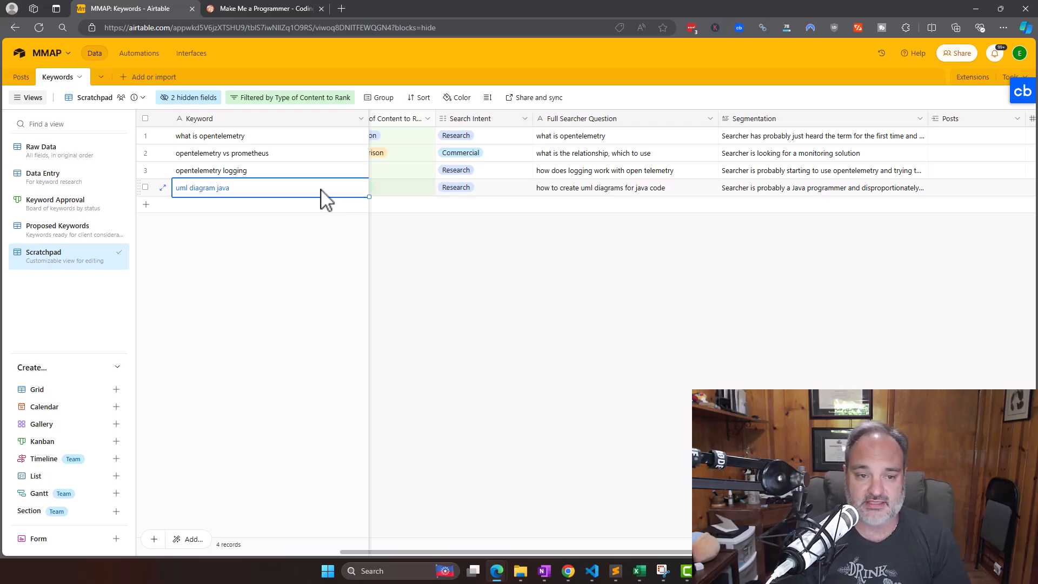
pyautogui.press('Tab')
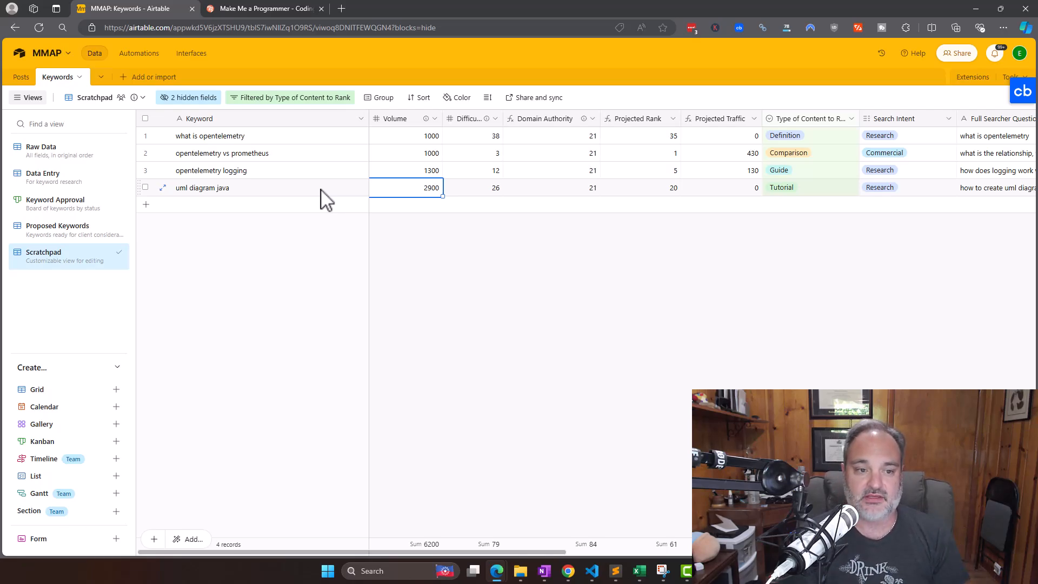
pyautogui.hotkey('shift', 'Tab')
pyautogui.press('Tab')
pyautogui.press('Tab')
pyautogui.press('Tab')
pyautogui.press('Tab')
pyautogui.press('Tab')
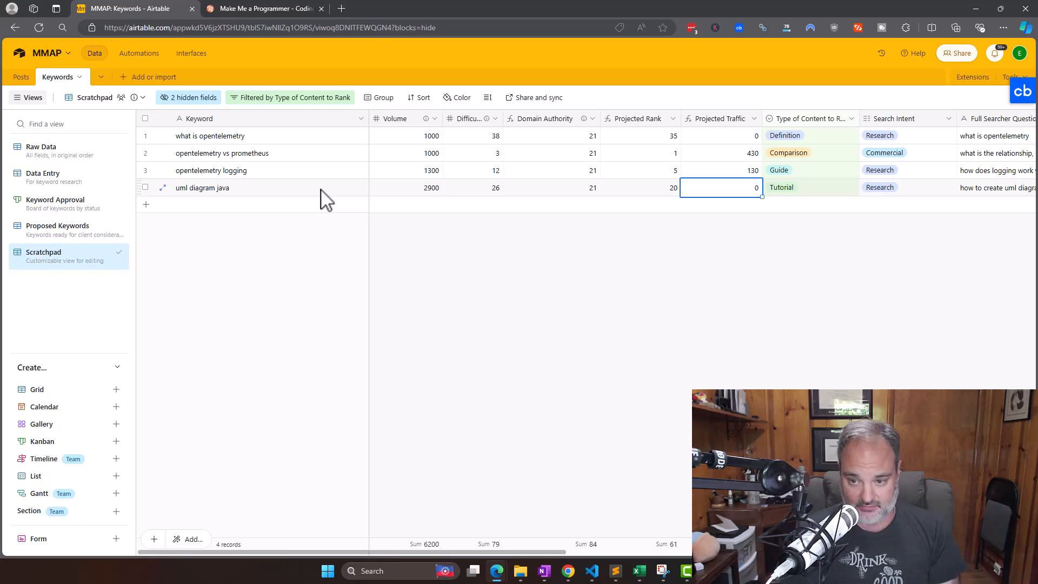
# - Continue through the "uml diagram java" record from type of content to rank to segmentation, returning to its full searcher question
pyautogui.press('Tab')
pyautogui.press('Tab')
pyautogui.press('Tab')
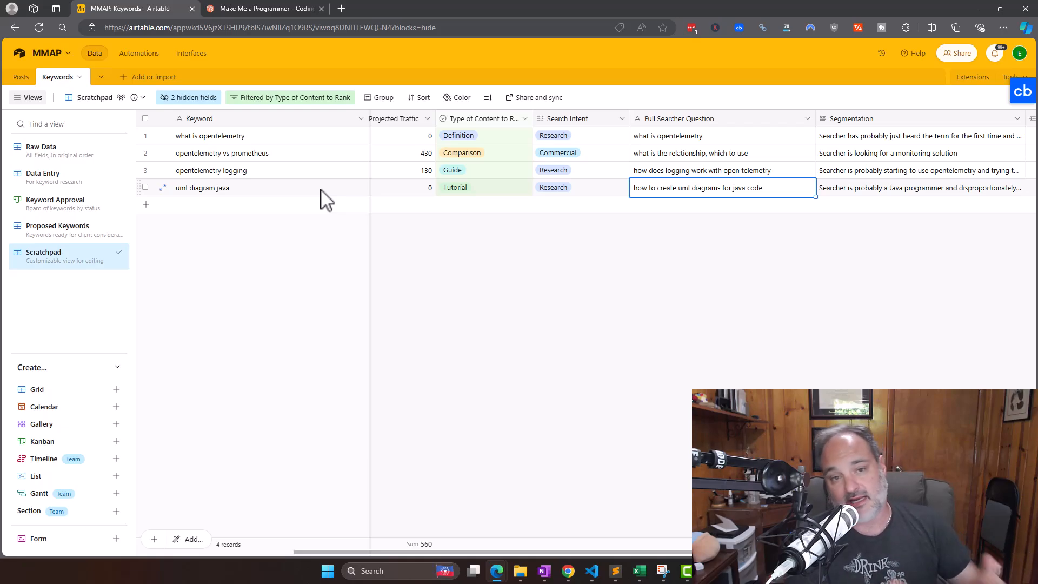
pyautogui.press('Tab')
pyautogui.press('Tab')
pyautogui.hotkey('shift', 'Tab')
pyautogui.hotkey('shift', 'Tab')
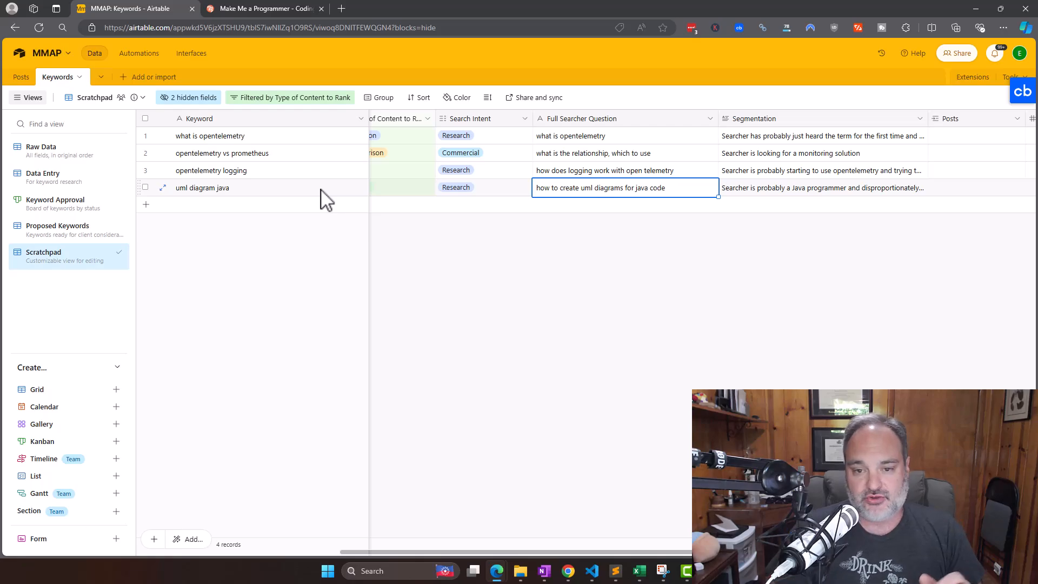
# - Go back to the projected rank and projected traffic of "uml diagram java" to weigh them against its searcher question
pyautogui.press('Left')
pyautogui.press('Left')
pyautogui.press('Left')
pyautogui.press('Left')
pyautogui.press('Left')
pyautogui.press('Right')
pyautogui.press('Right')
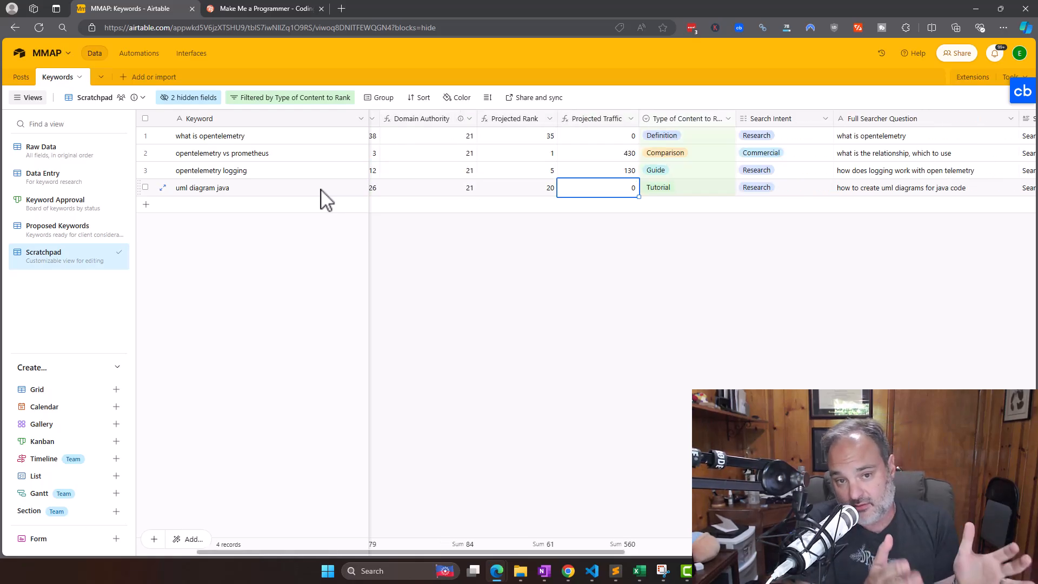